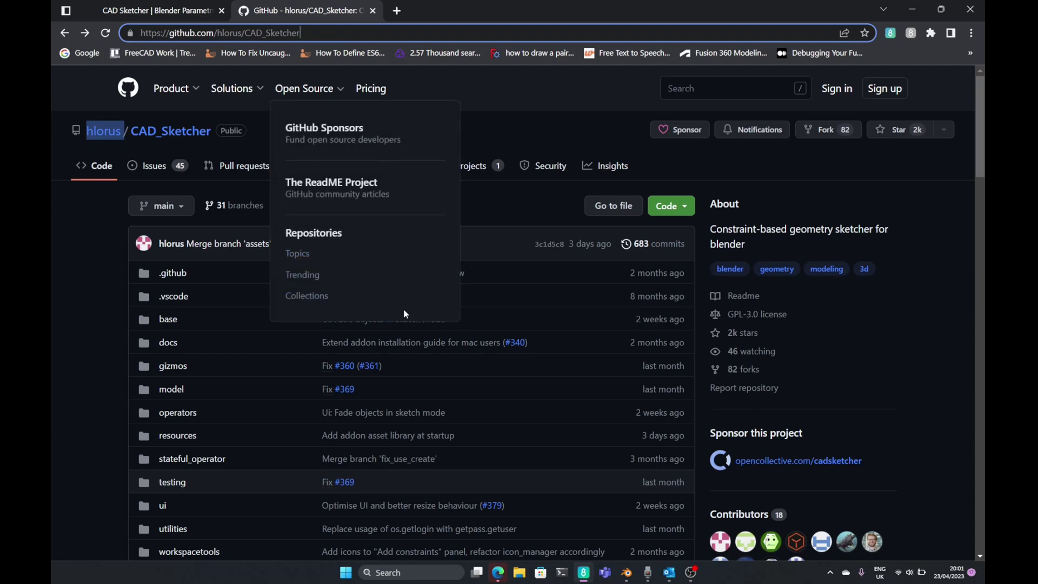
Scroll the CAD_Sketcher README down to the Links list and Addon installation section
scroll(523, 346, "down", 2)
scroll(523, 347, "down", 6)
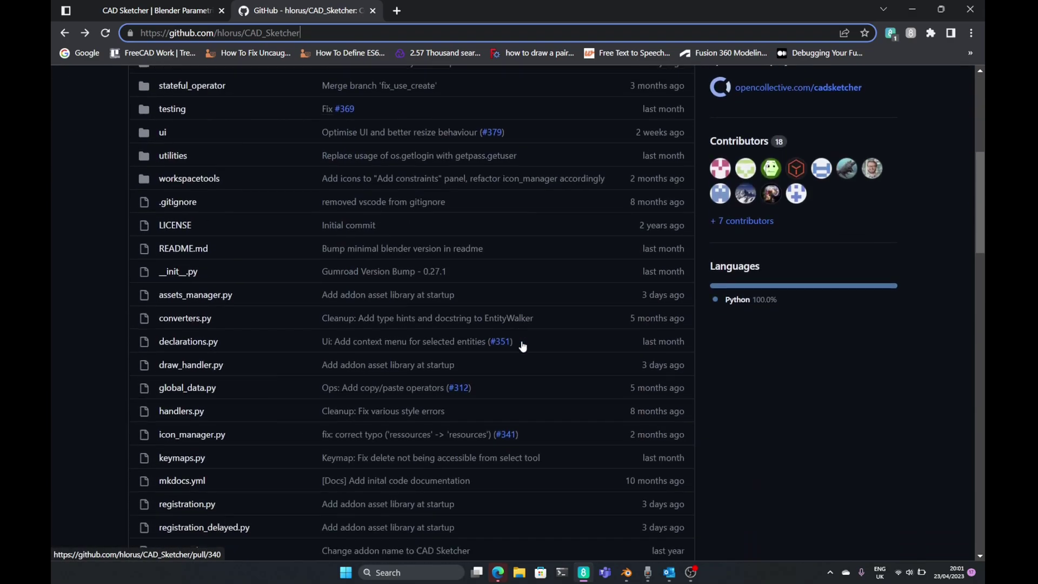
scroll(523, 347, "down", 2)
scroll(522, 347, "down", 6)
scroll(523, 347, "down", 4)
scroll(523, 347, "down", 1)
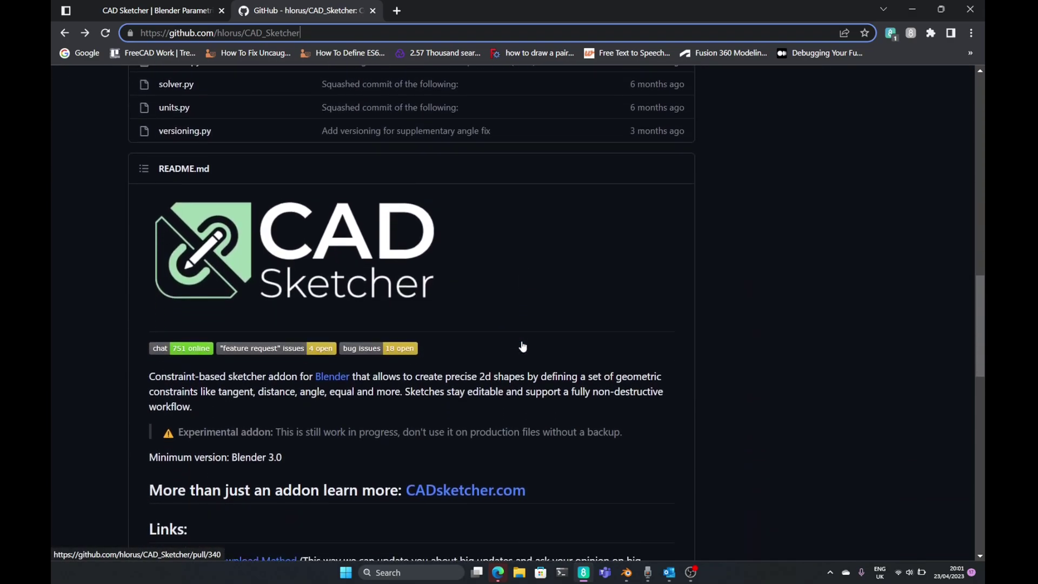
scroll(522, 346, "down", 2)
scroll(523, 347, "down", 1)
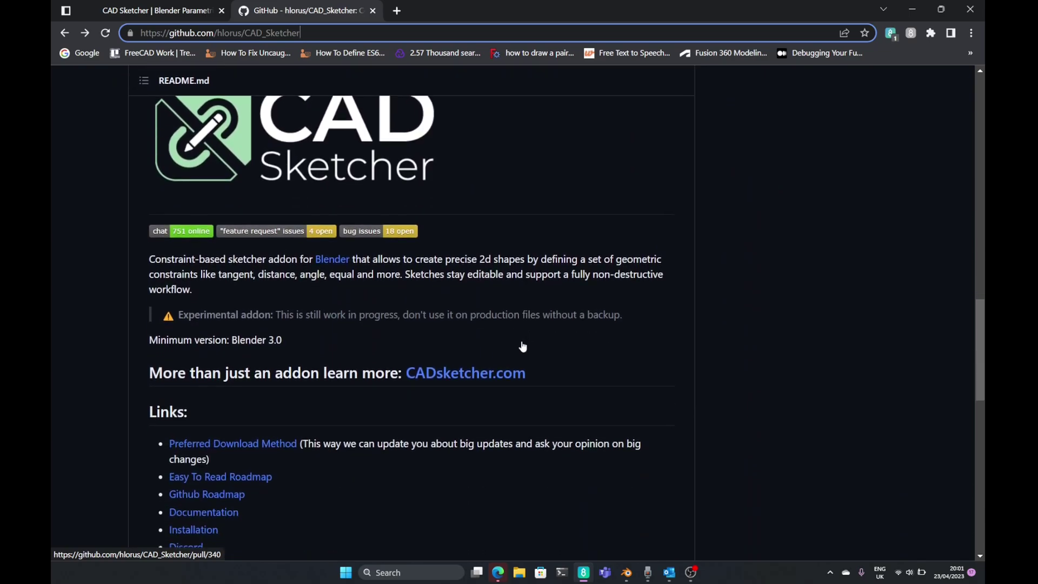
scroll(522, 346, "down", 1)
scroll(522, 347, "down", 2)
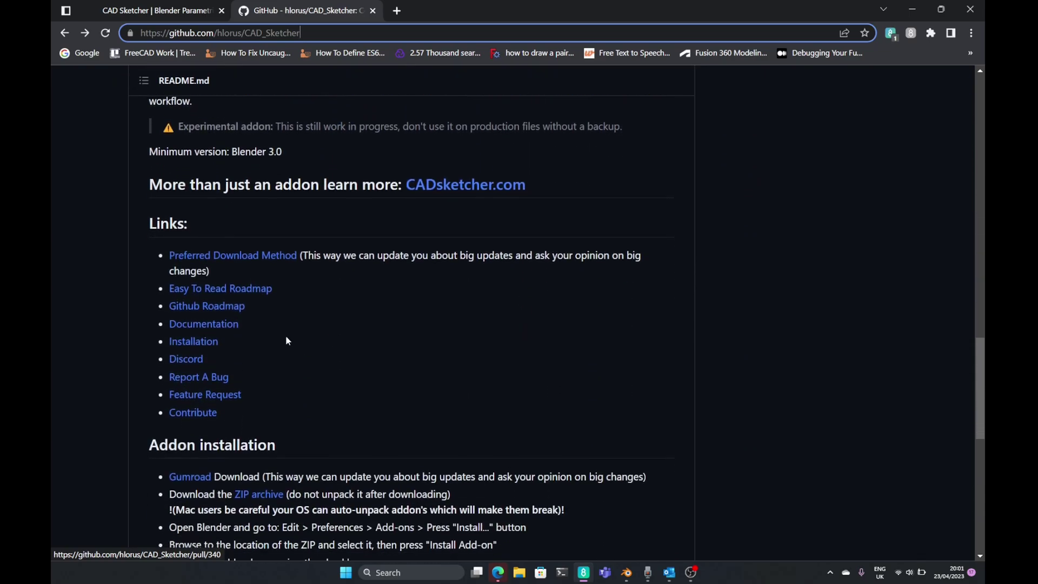
Download the add-on's ZIP archive from the documentation's Installation page, then switch to Blender
left_click(213, 342)
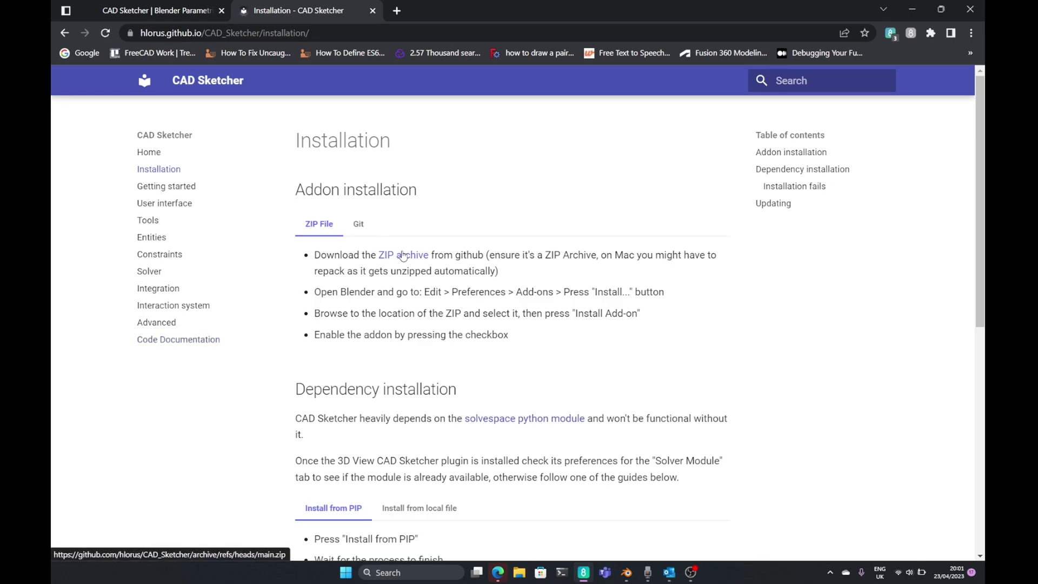
left_click(358, 224)
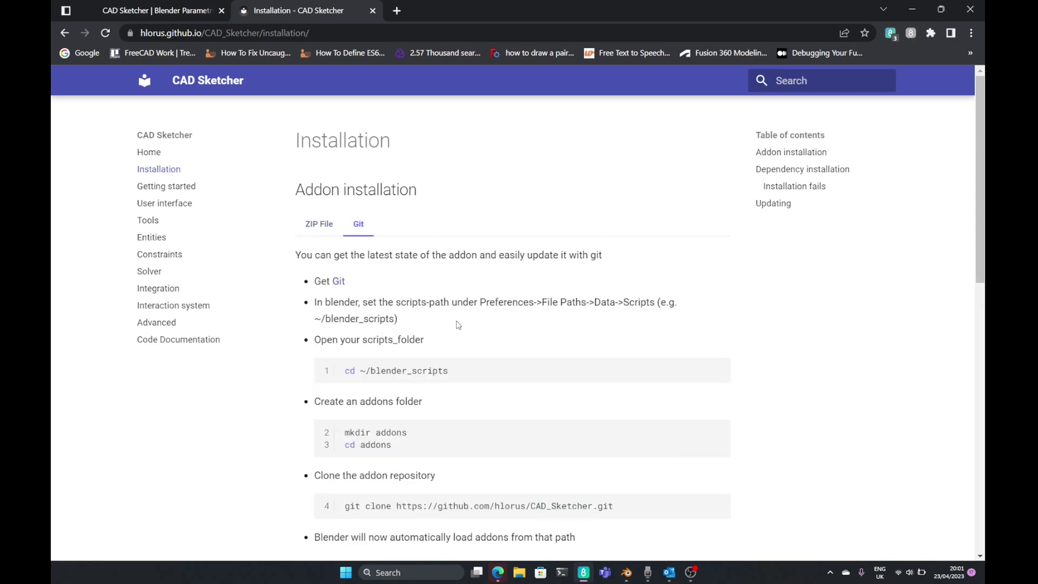
left_click(312, 225)
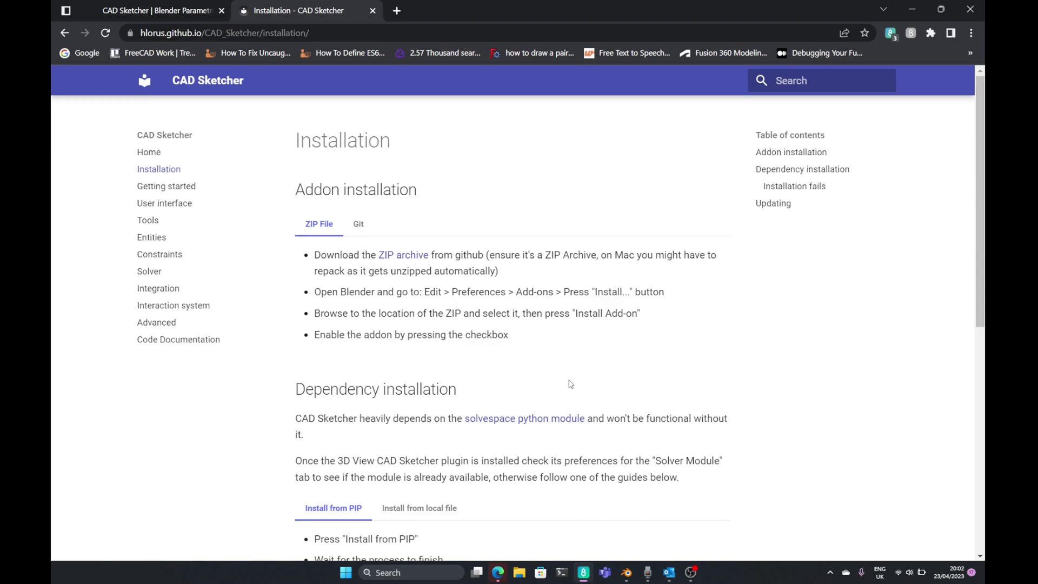
left_click(405, 255)
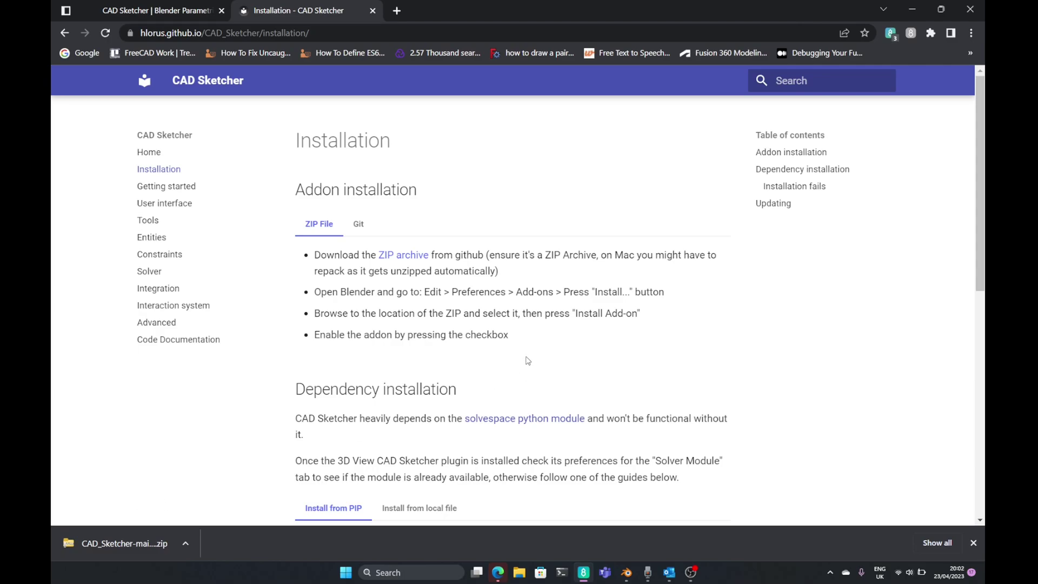
key("alt+Tab")
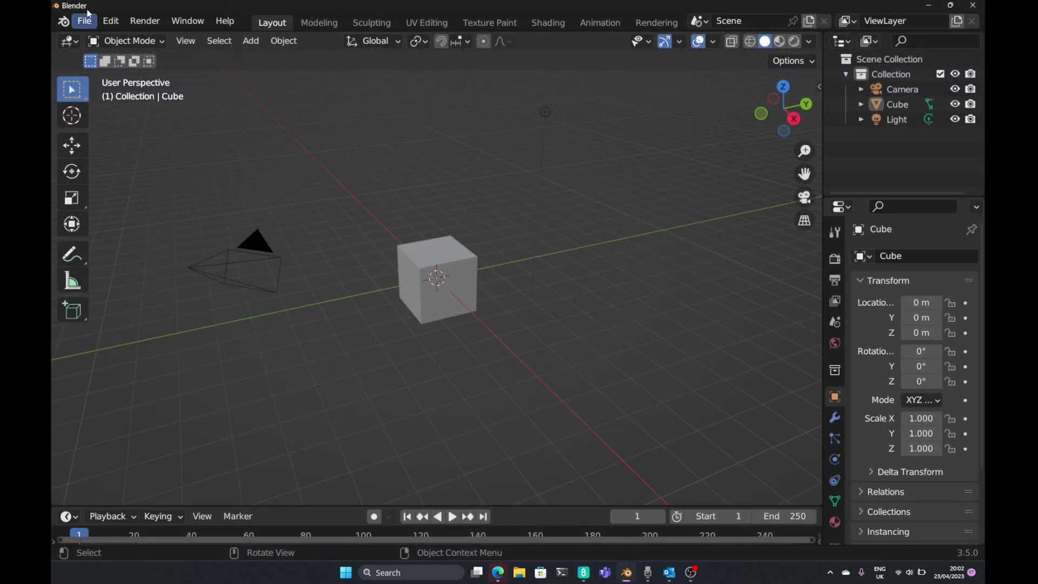
Open Blender's Preferences on the Add-ons section
left_click(111, 21)
left_click(146, 233)
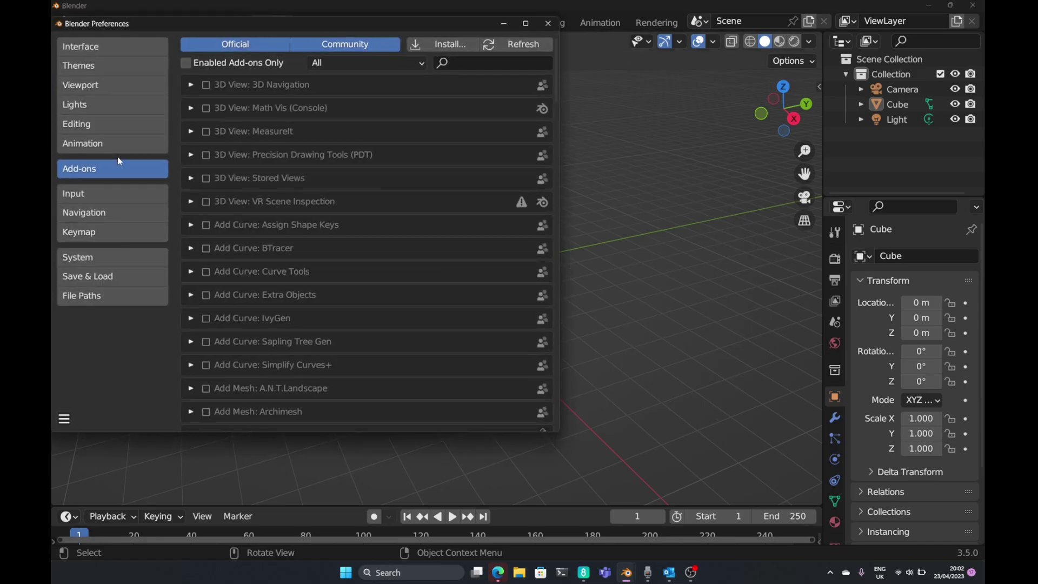
left_click(91, 48)
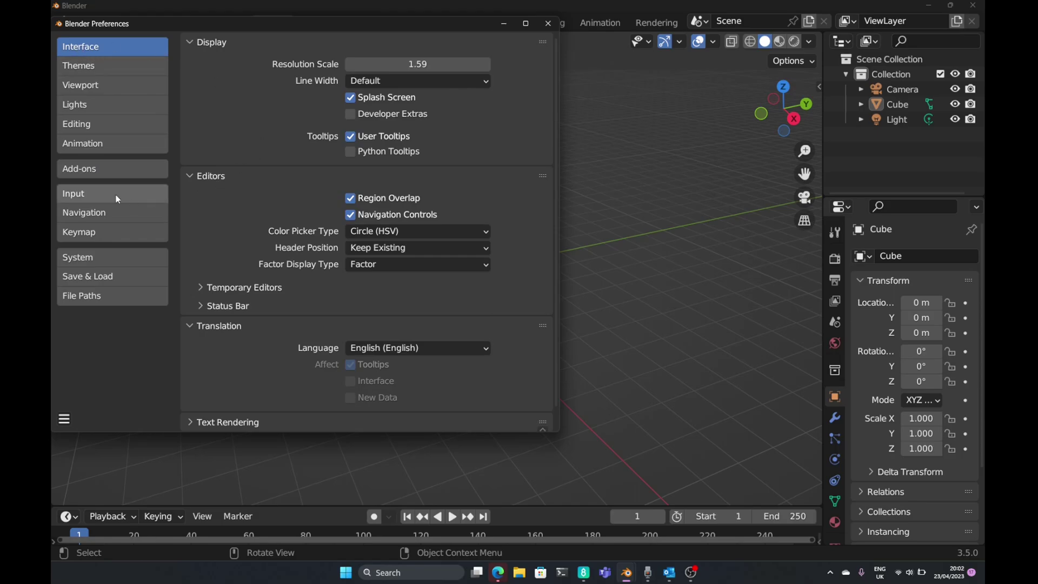
left_click(91, 173)
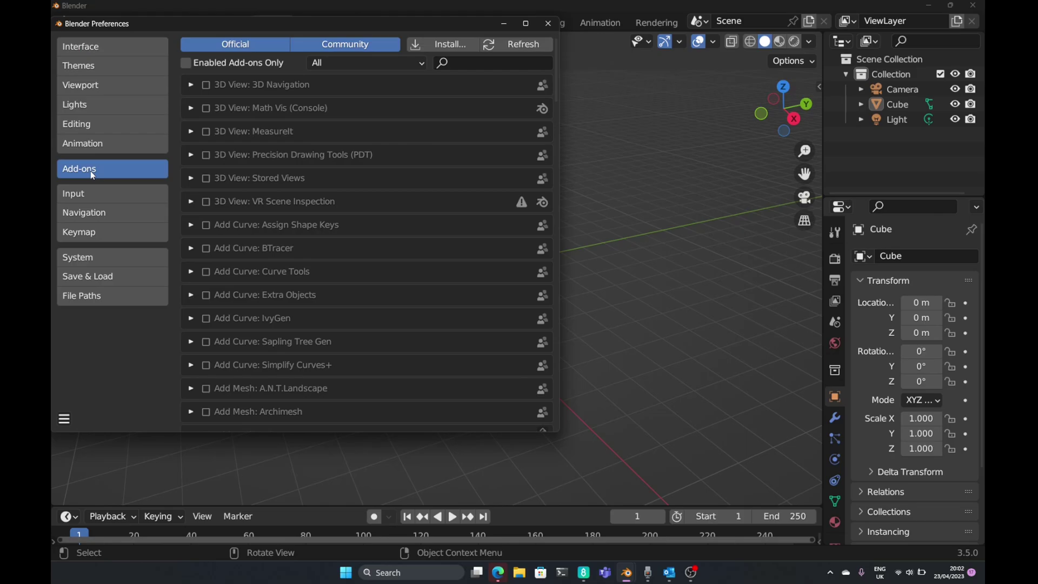
Filter the add-on list by searching for 'cad'
left_click(471, 64)
type("cd")
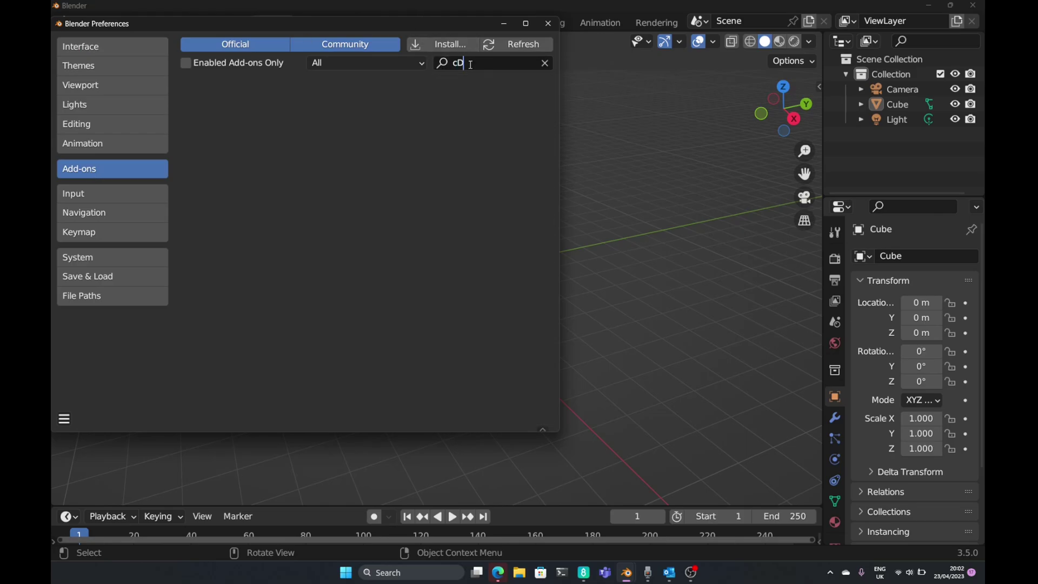
key("BackSpace")
type("ad")
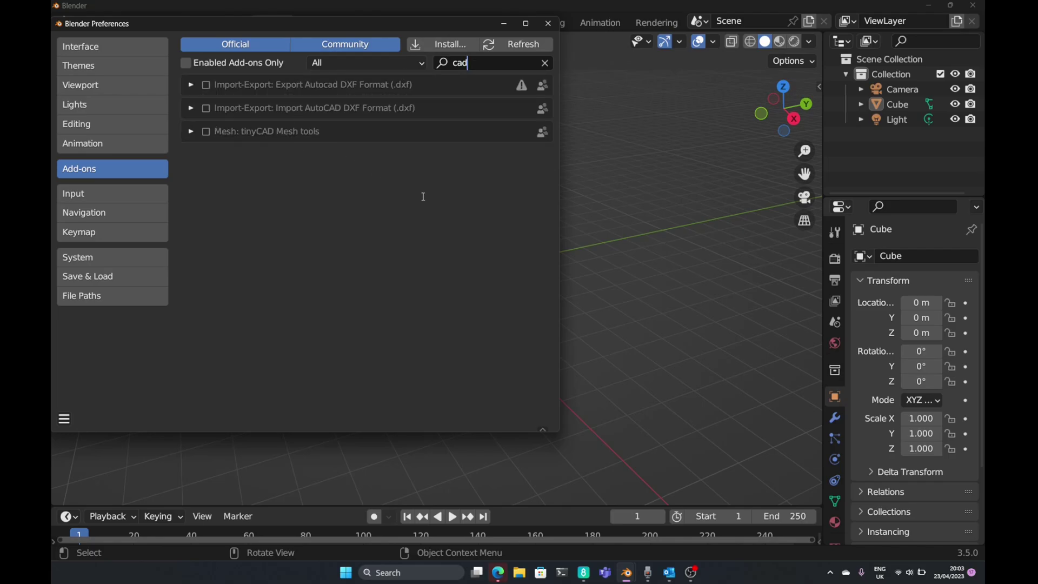
key("Return")
Install CAD_Sketcher-main.zip from the Downloads folder, found by sorting on date modified
left_click(453, 48)
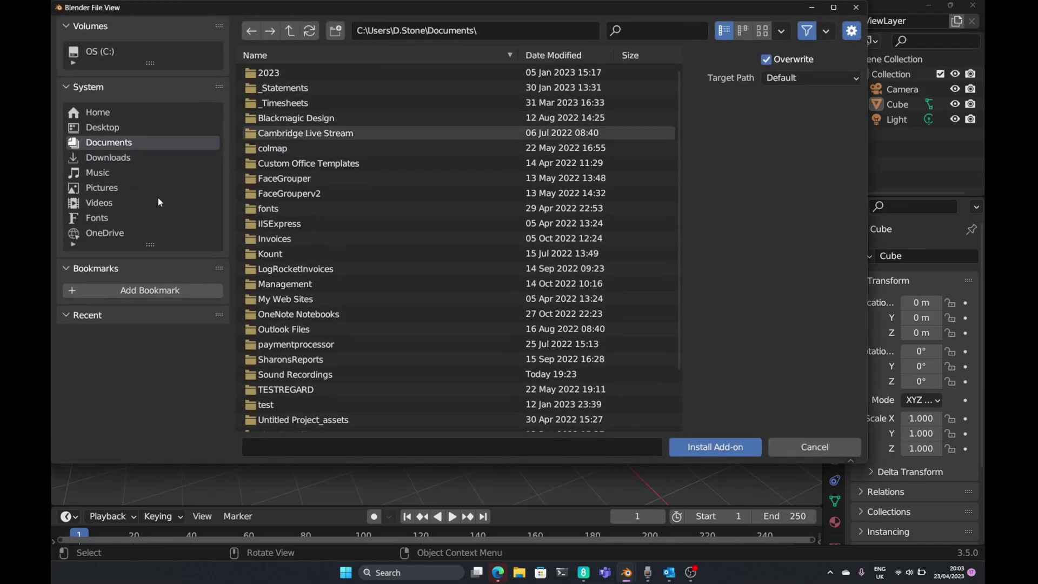
left_click(114, 157)
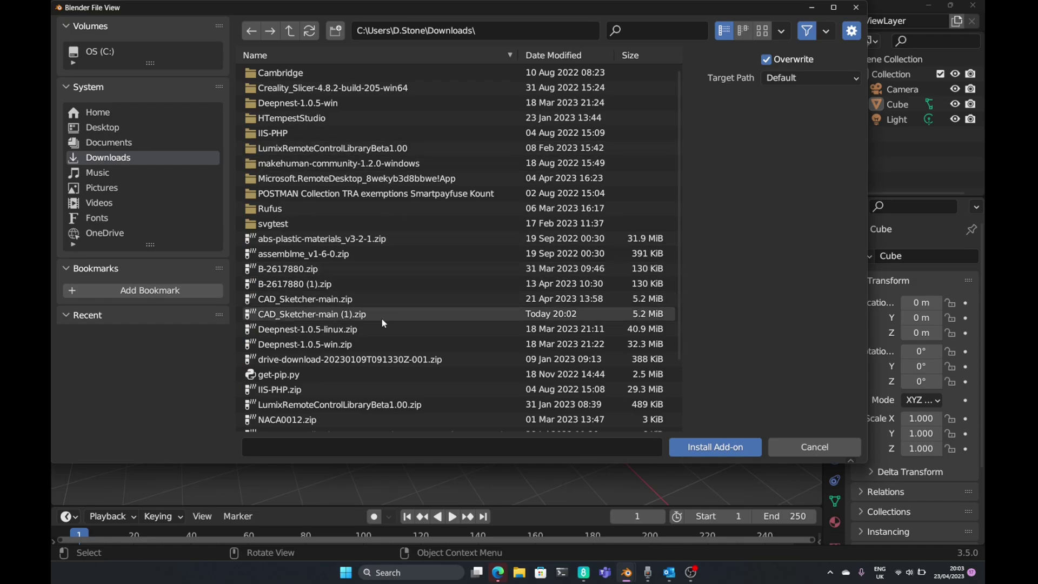
left_click(569, 57)
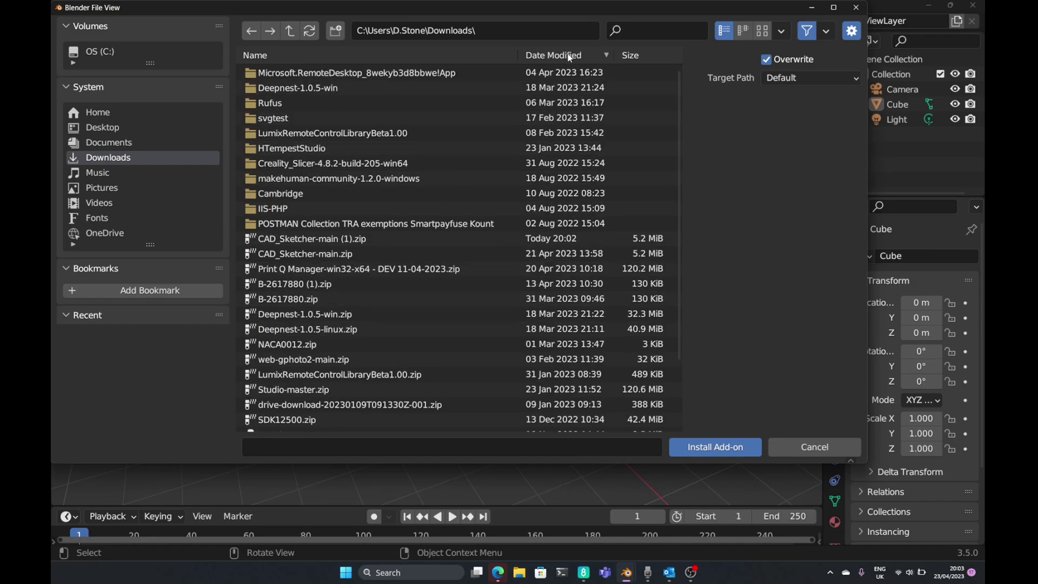
left_click(318, 258)
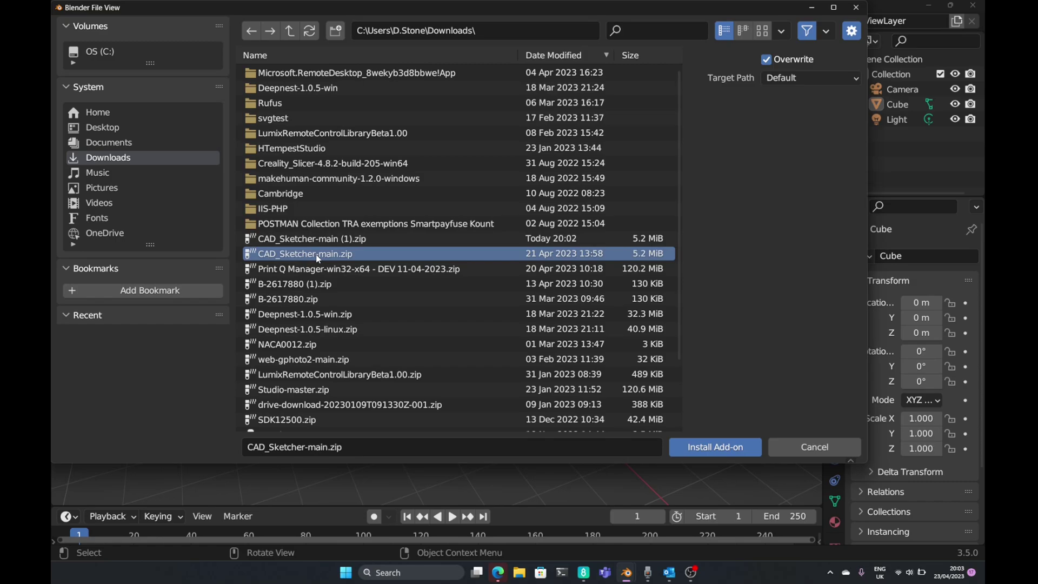
left_click(717, 446)
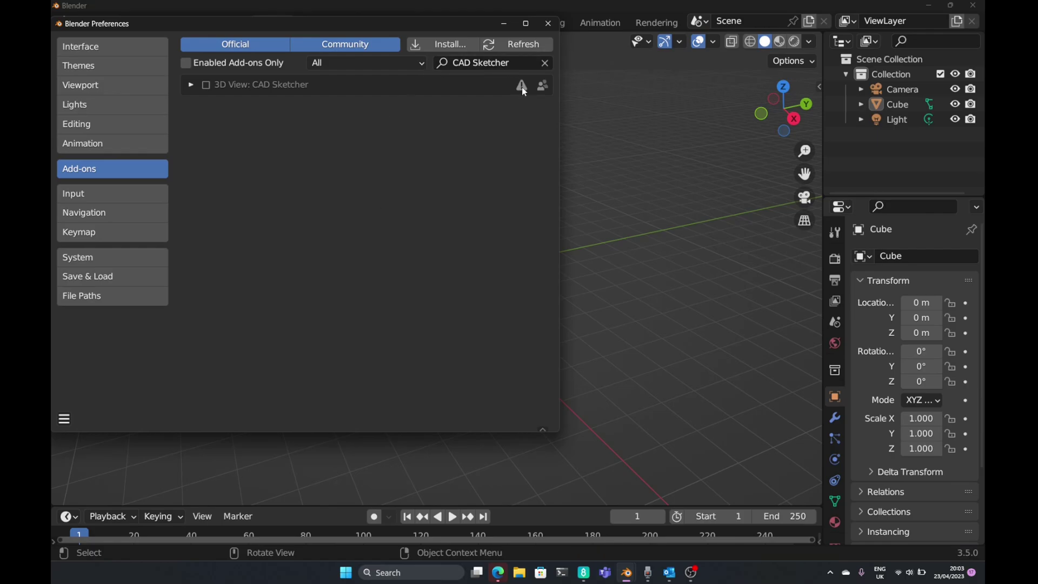
Enable CAD Sketcher, attempt the solver module install, then review and close the warning log
left_click(206, 86)
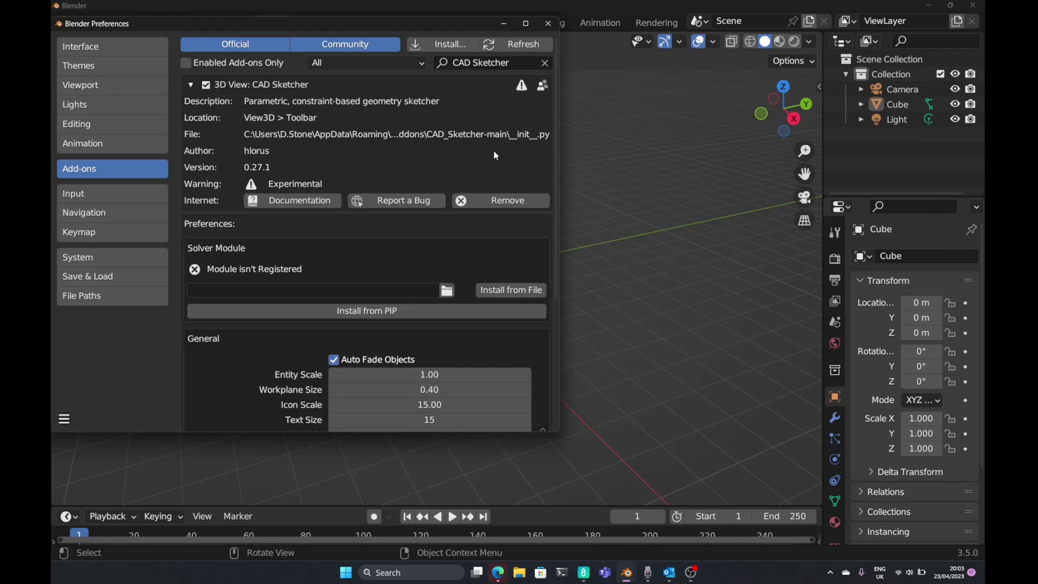
scroll(412, 158, "down", 2)
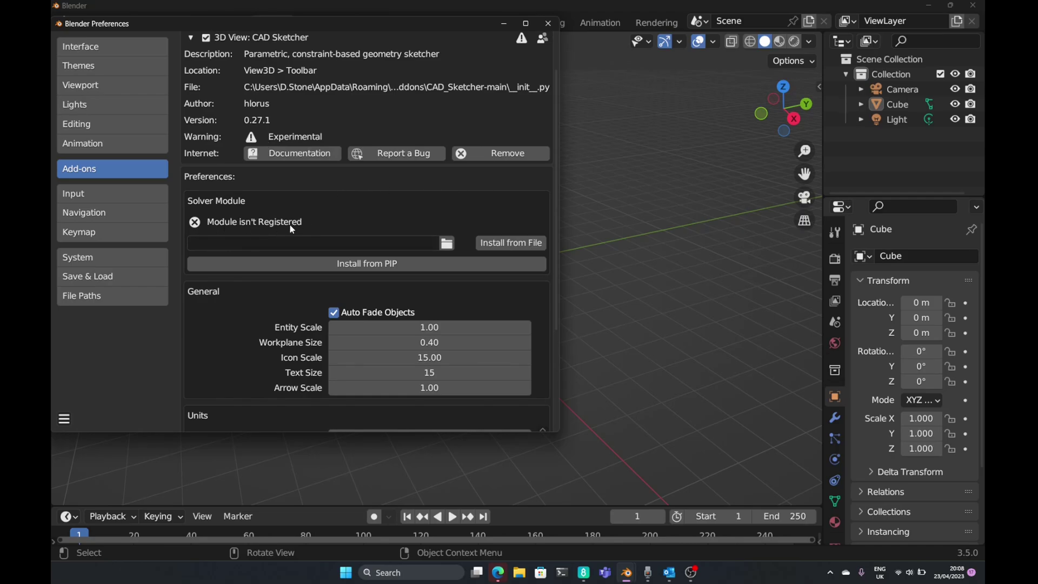
left_click(362, 266)
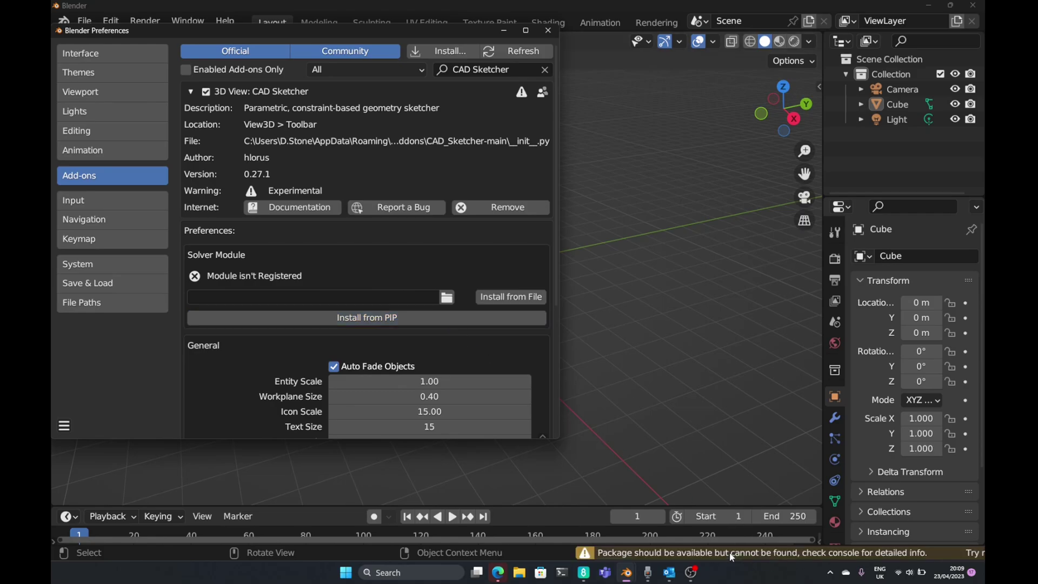
left_click(981, 557)
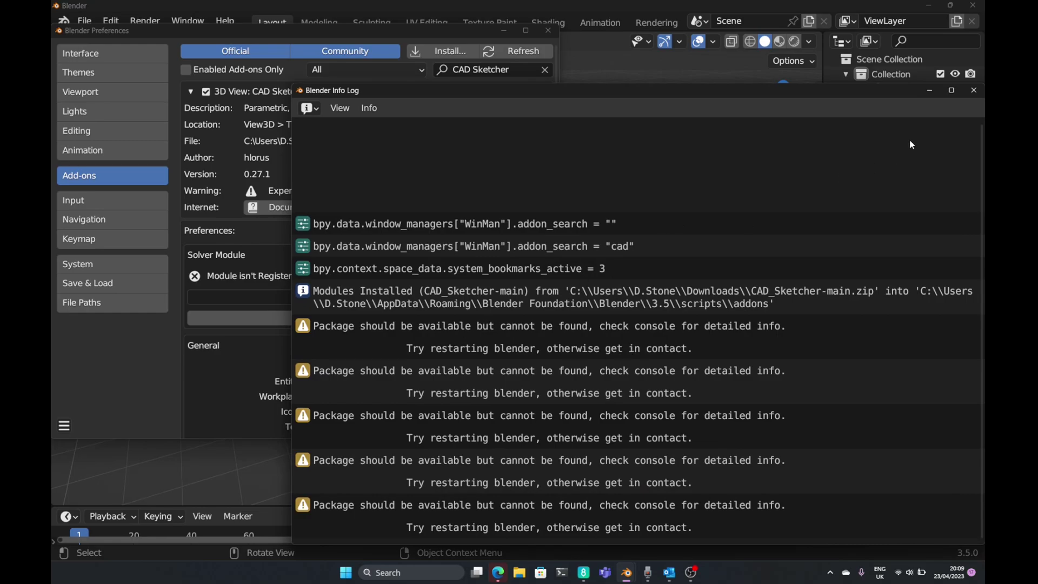
left_click(973, 93)
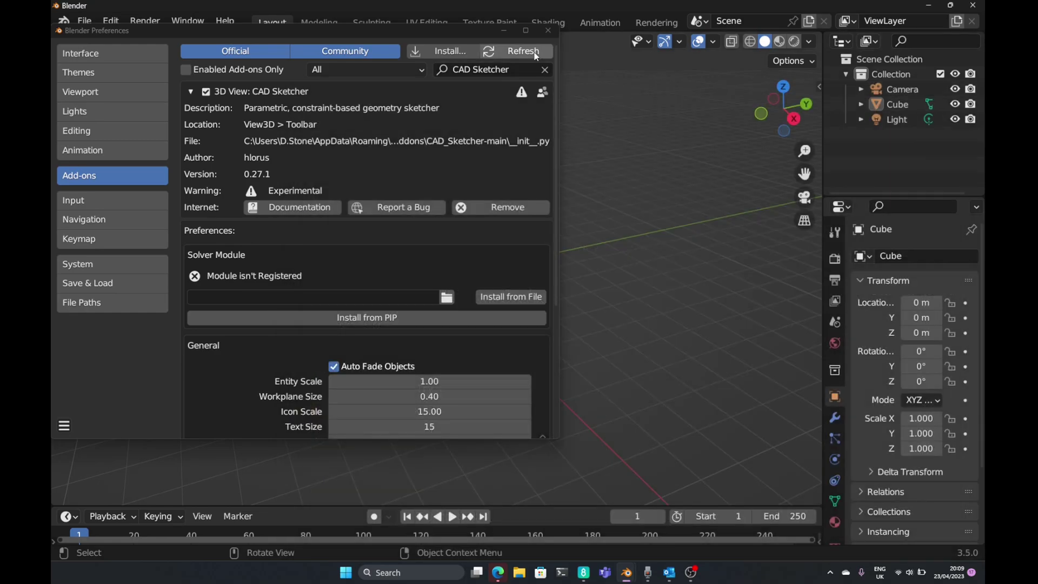
Close Preferences, quit Blender without saving, and relaunch it past the splash screen
left_click(546, 33)
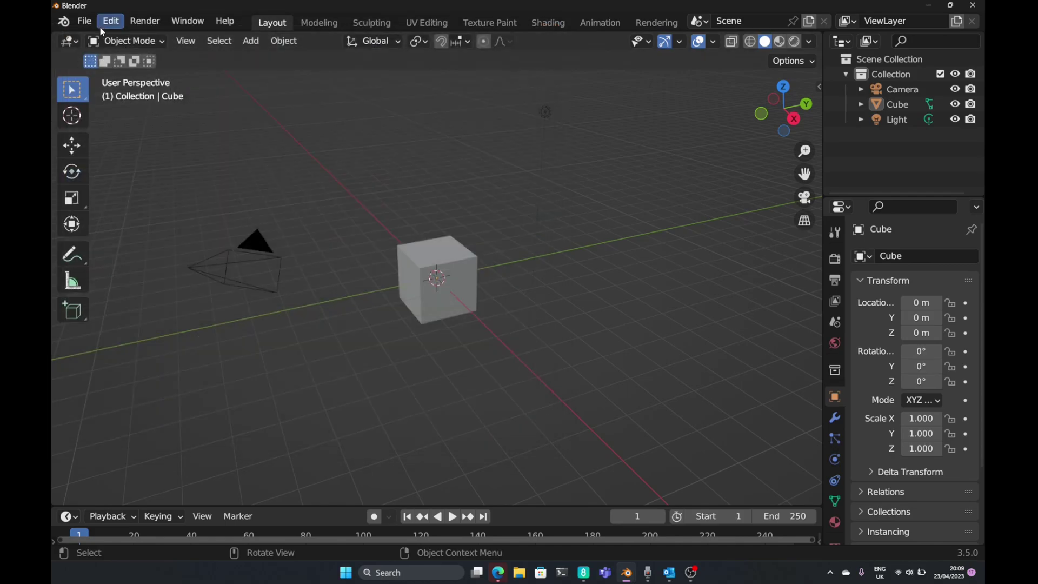
left_click(84, 21)
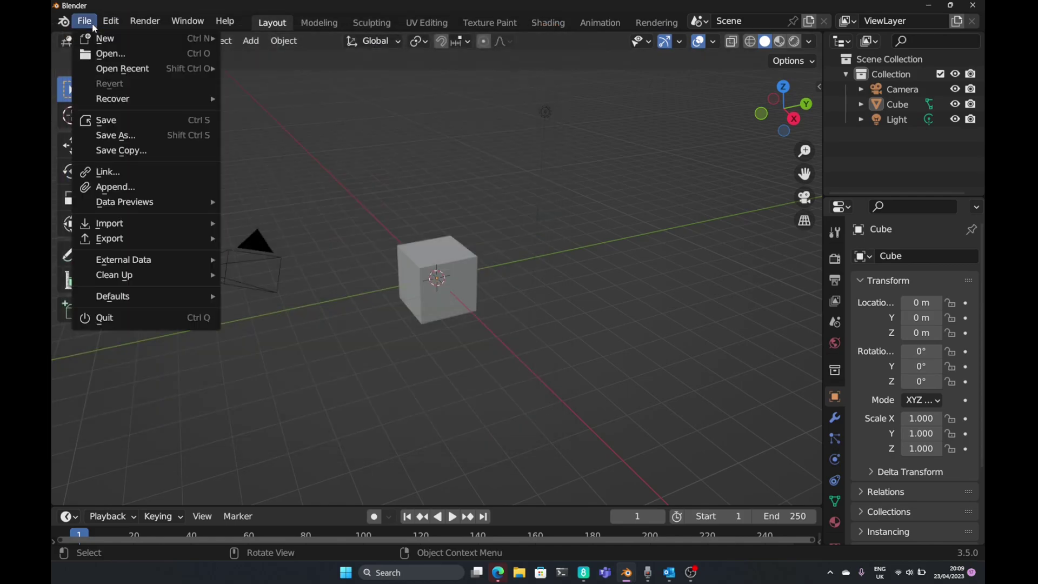
left_click(108, 318)
left_click(521, 318)
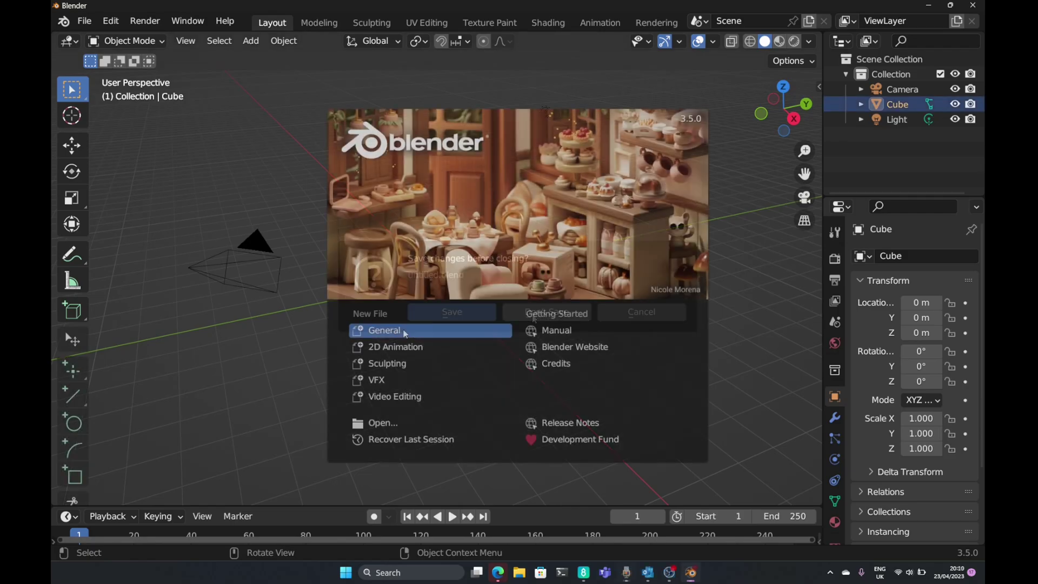
left_click(378, 331)
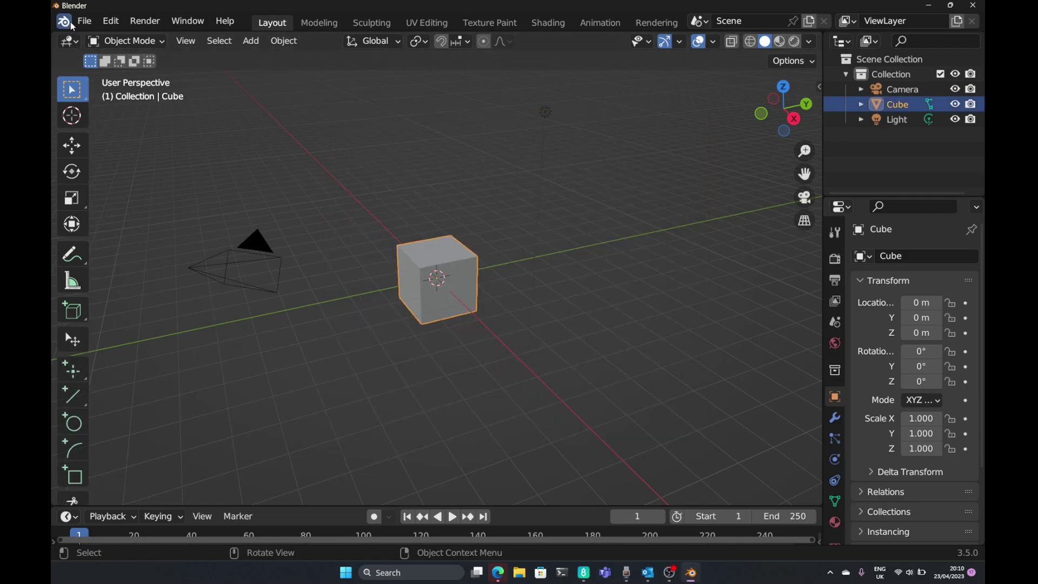
left_click(84, 21)
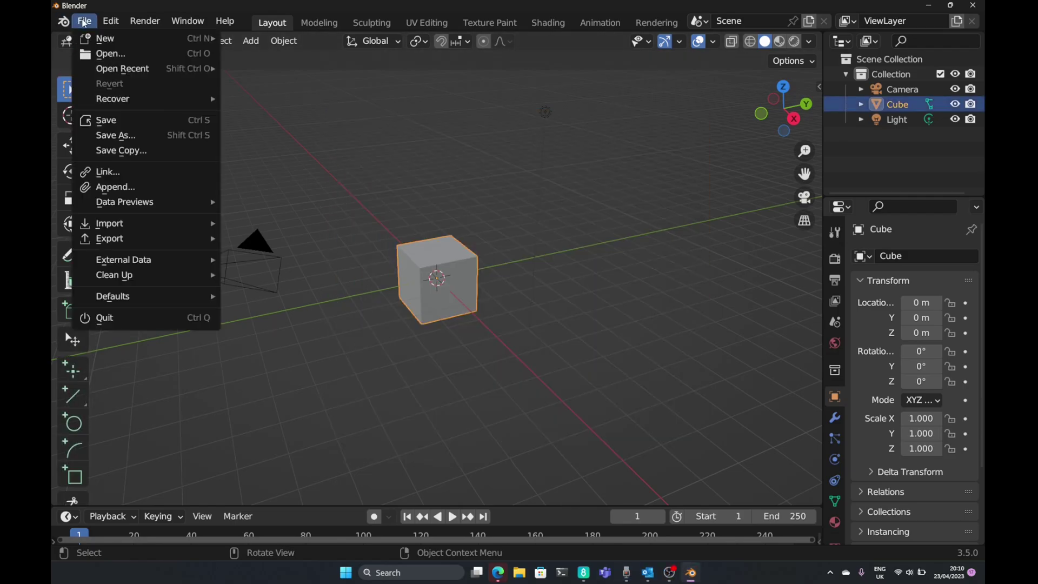
mouse_move(110, 21)
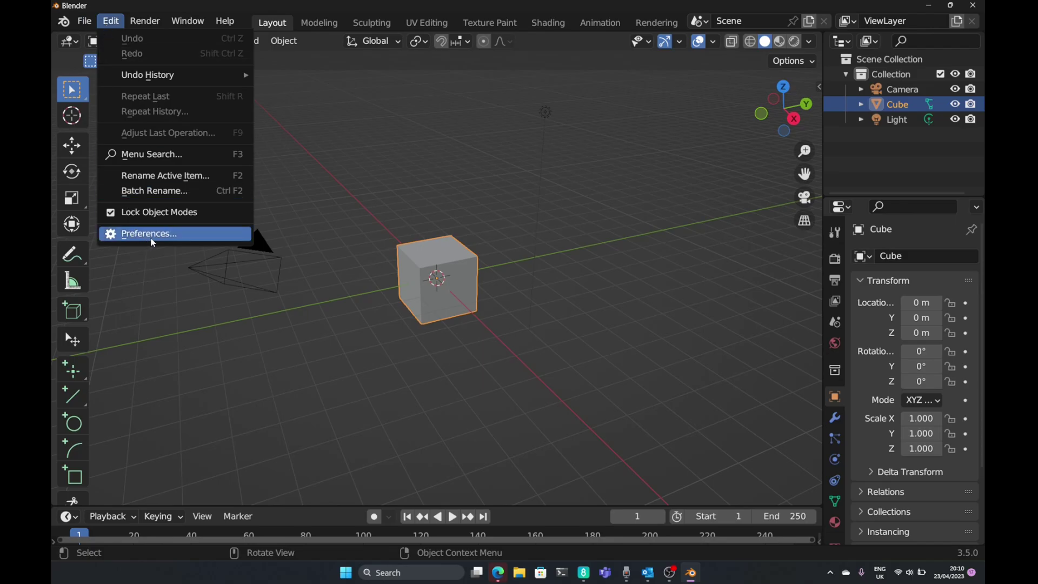
Search add-ons for 'cad', expand CAD Sketcher and confirm Solver Module reads Registered
left_click(153, 234)
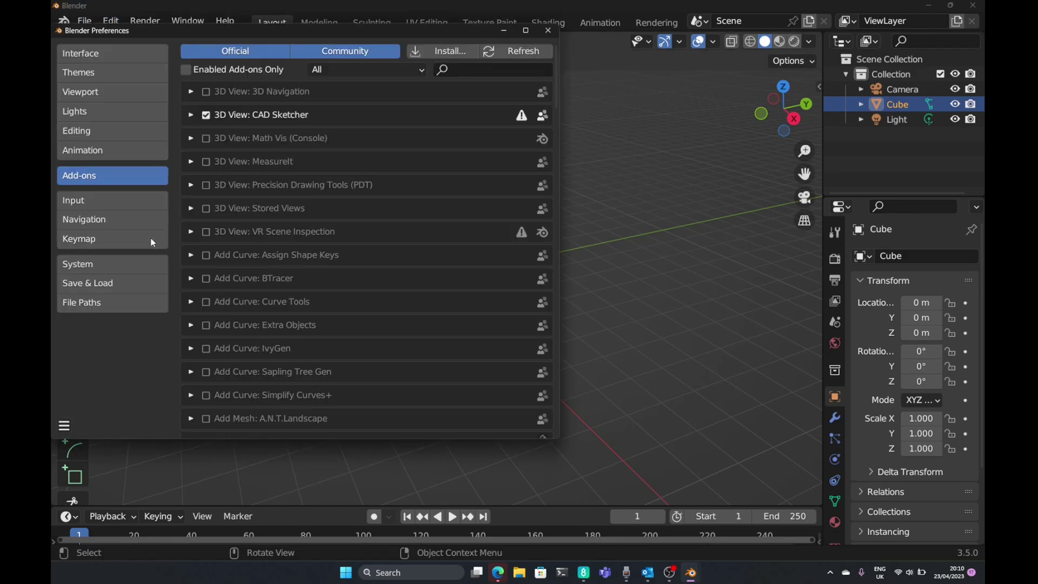
left_click(478, 71)
type("cad")
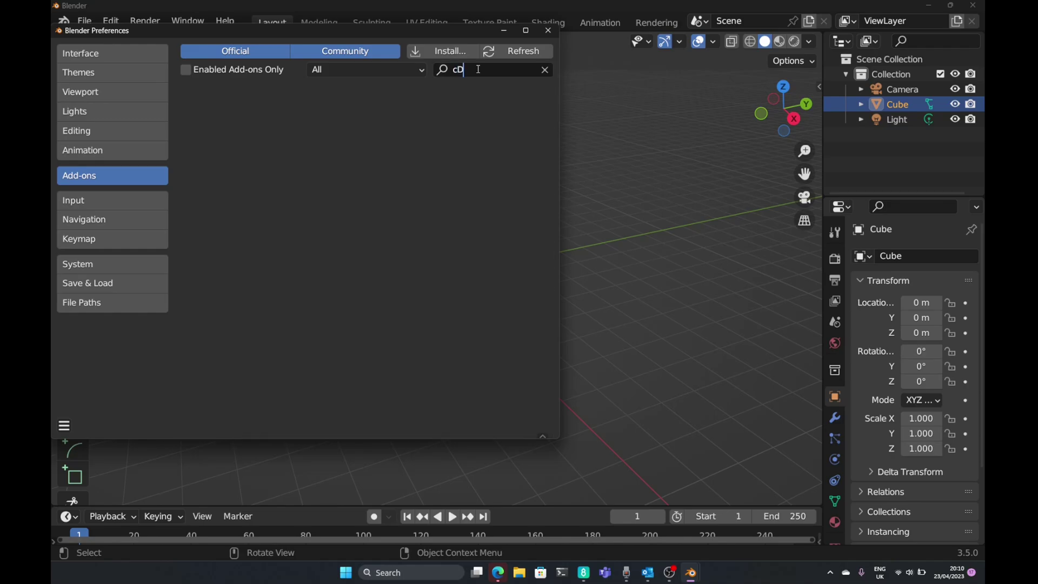
key("Return")
left_click(190, 92)
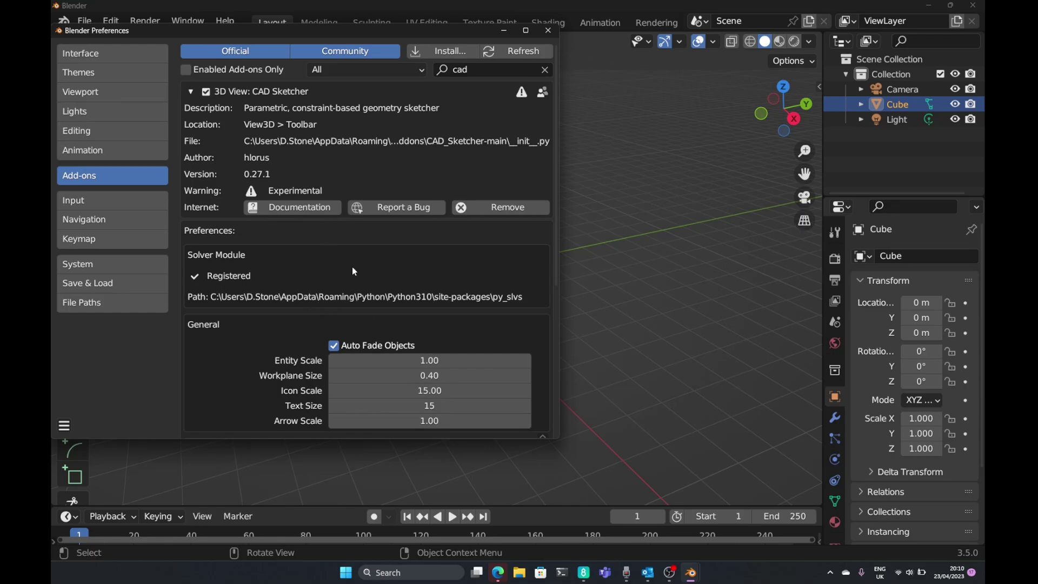
scroll(391, 269, "down", 1)
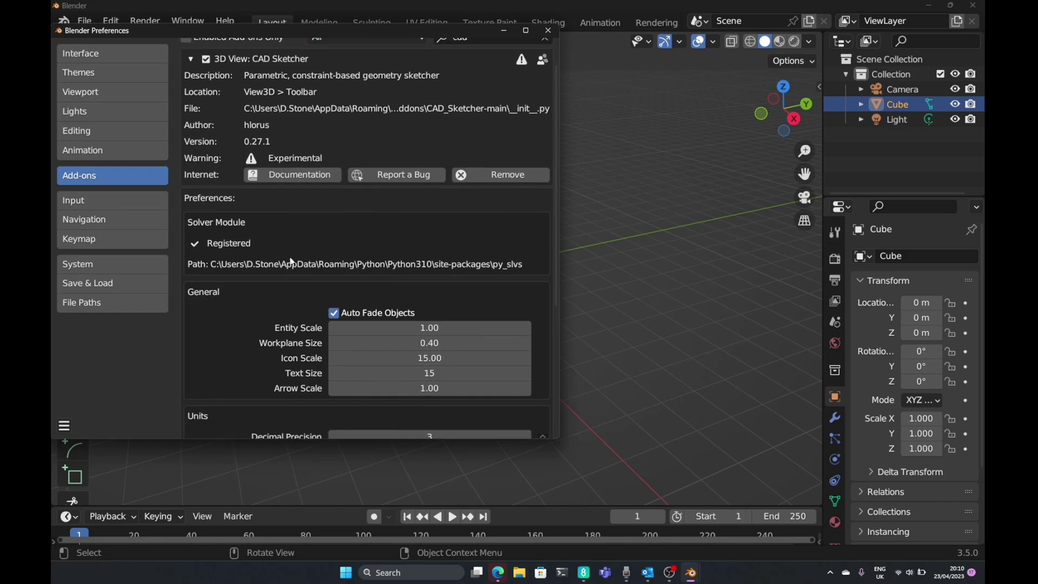
scroll(422, 243, "down", 2)
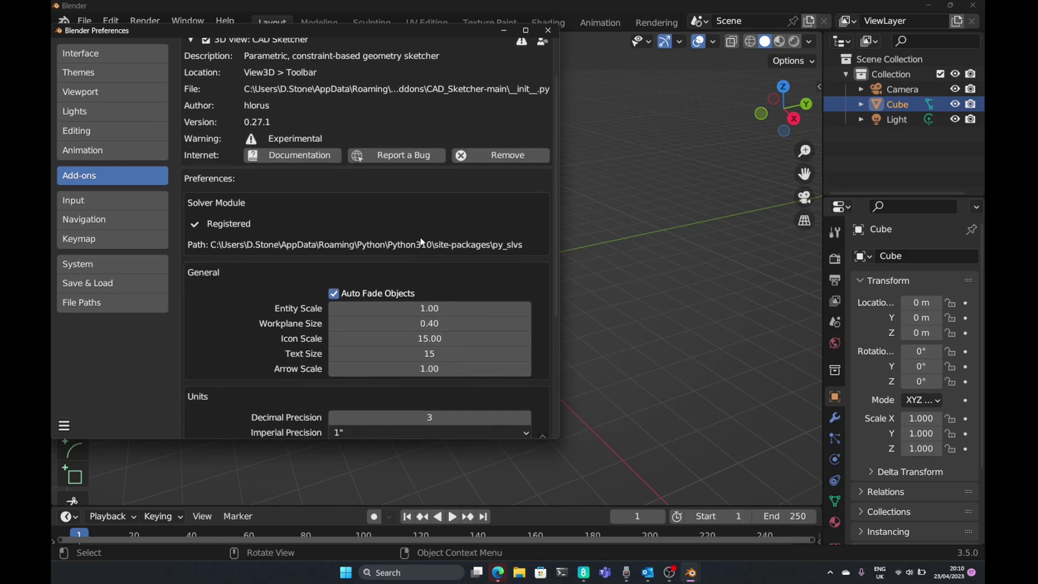
scroll(422, 242, "down", 5)
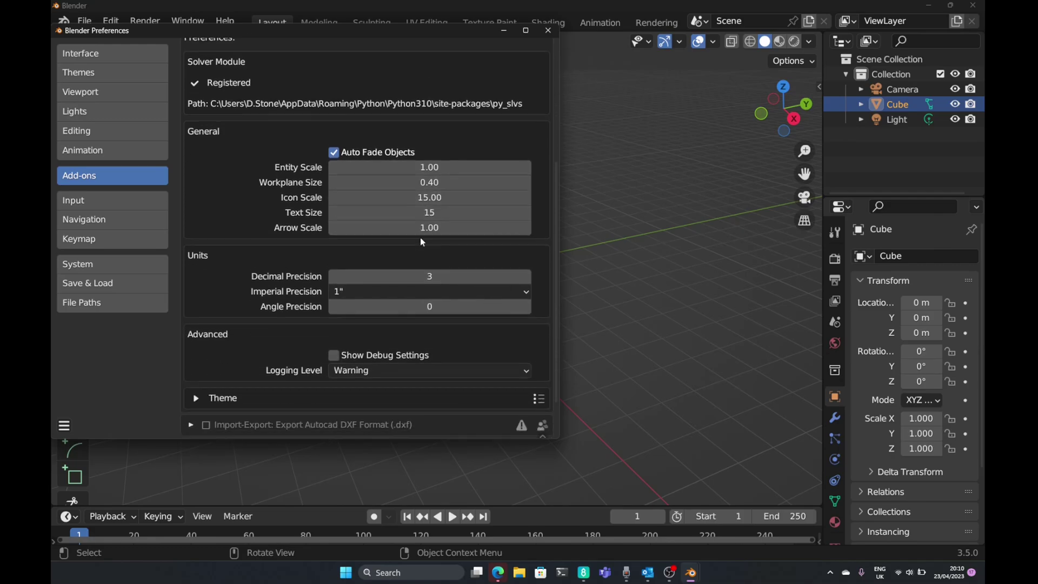
Close Preferences and start Add Sketch from the sidebar's Sketcher tab to preview workplanes
left_click(548, 30)
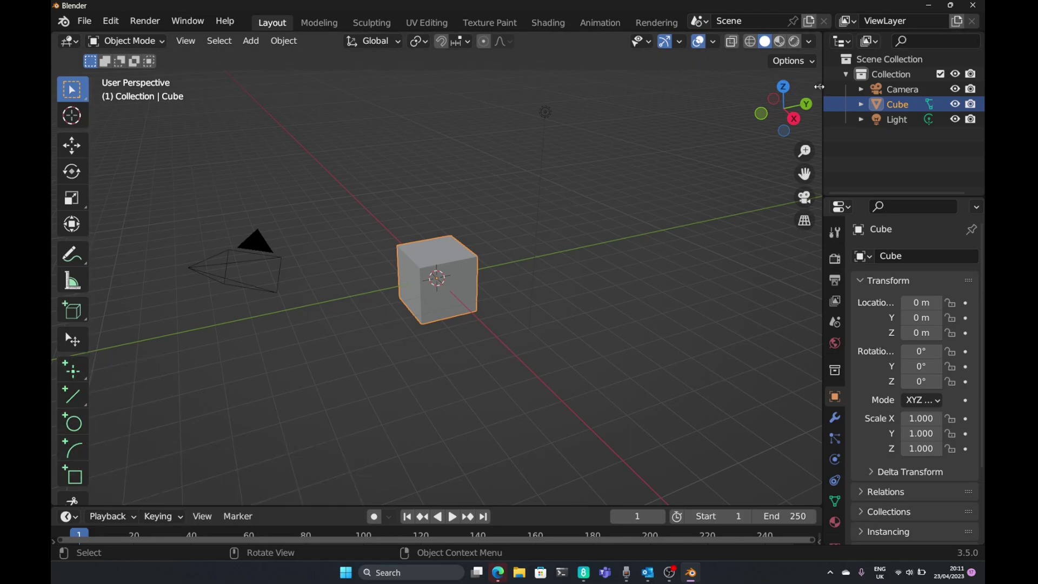
left_click(818, 88)
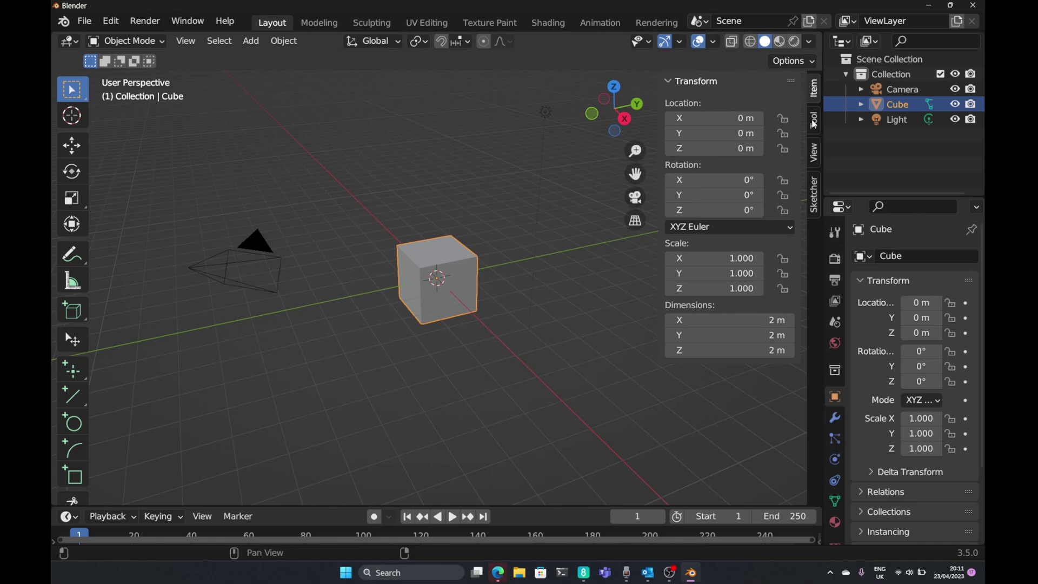
left_click(815, 199)
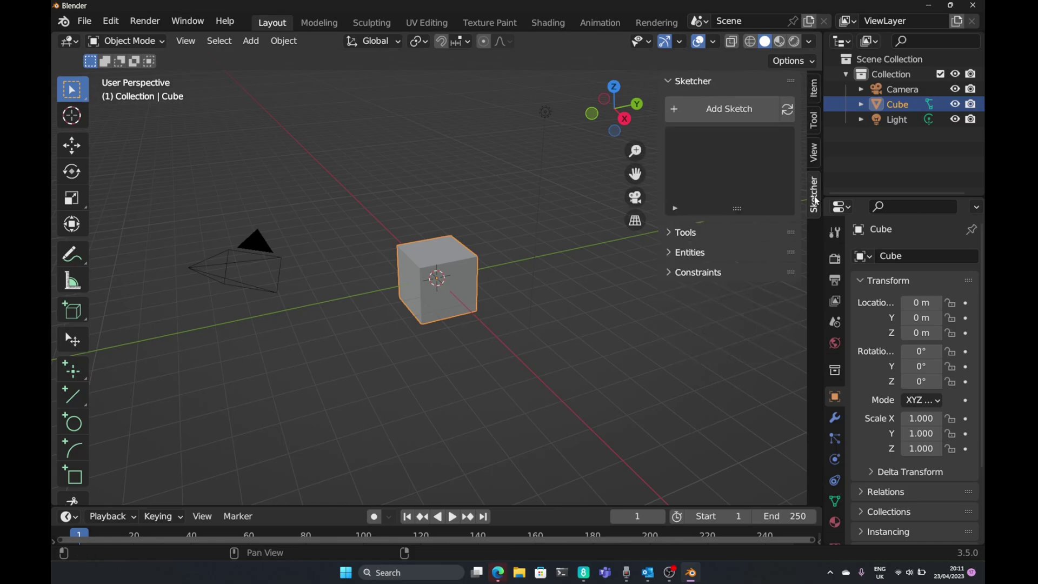
left_click(731, 108)
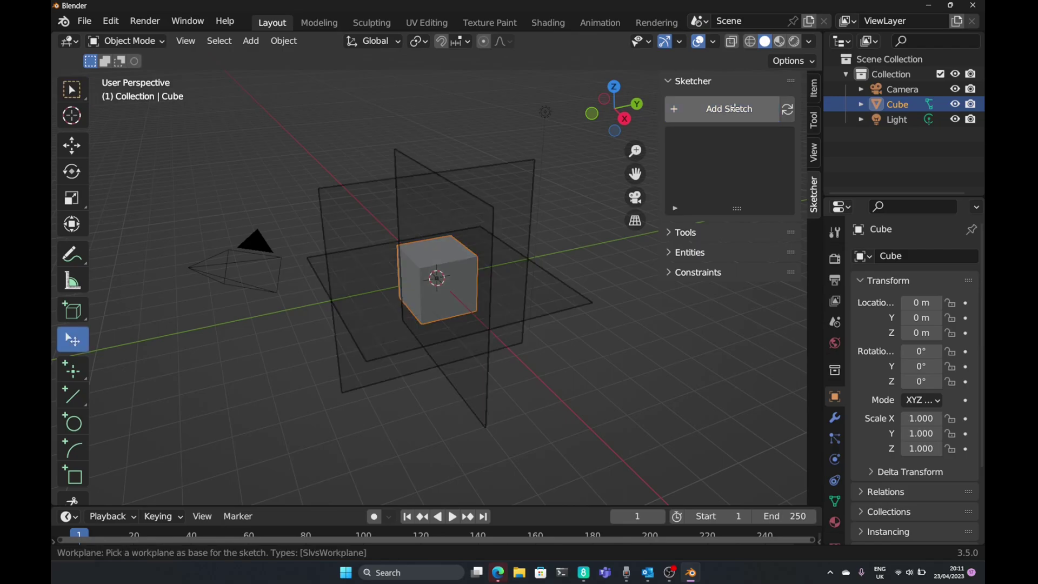
Cancel the workplane pick, hide the sidebar, and reopen the add-on preferences
key("Escape")
key("n")
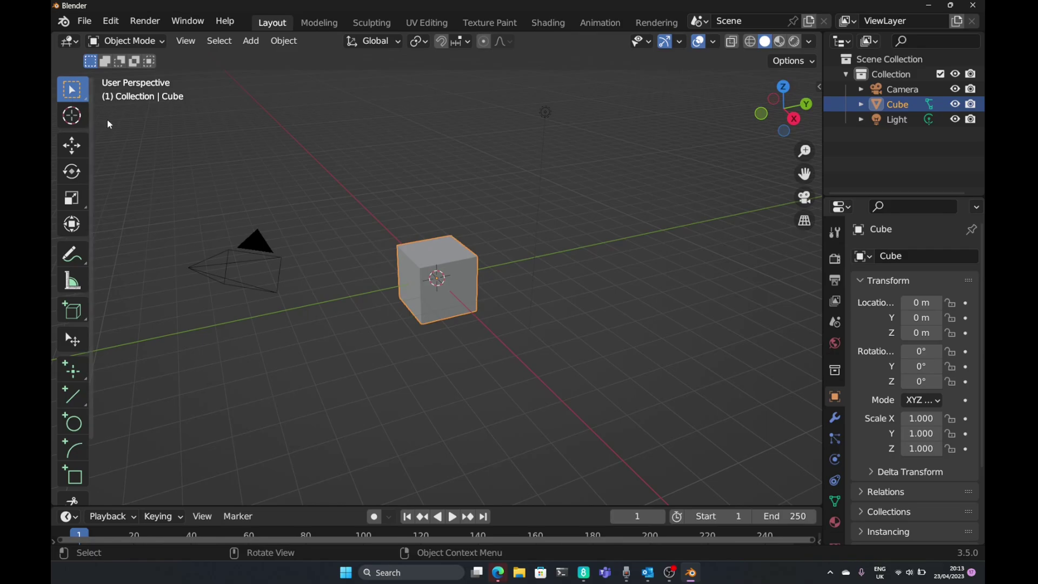
left_click(111, 20)
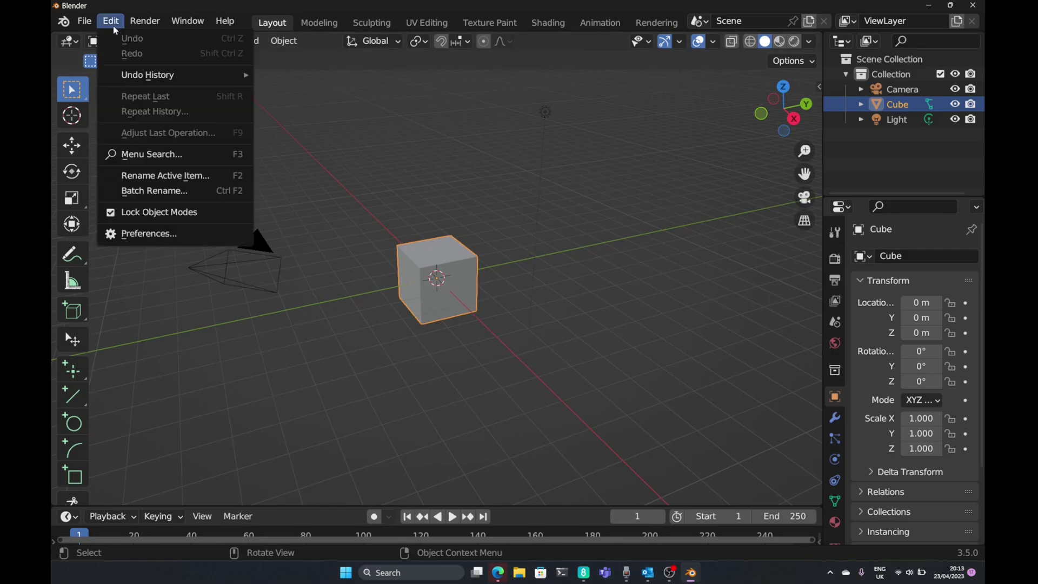
left_click(155, 241)
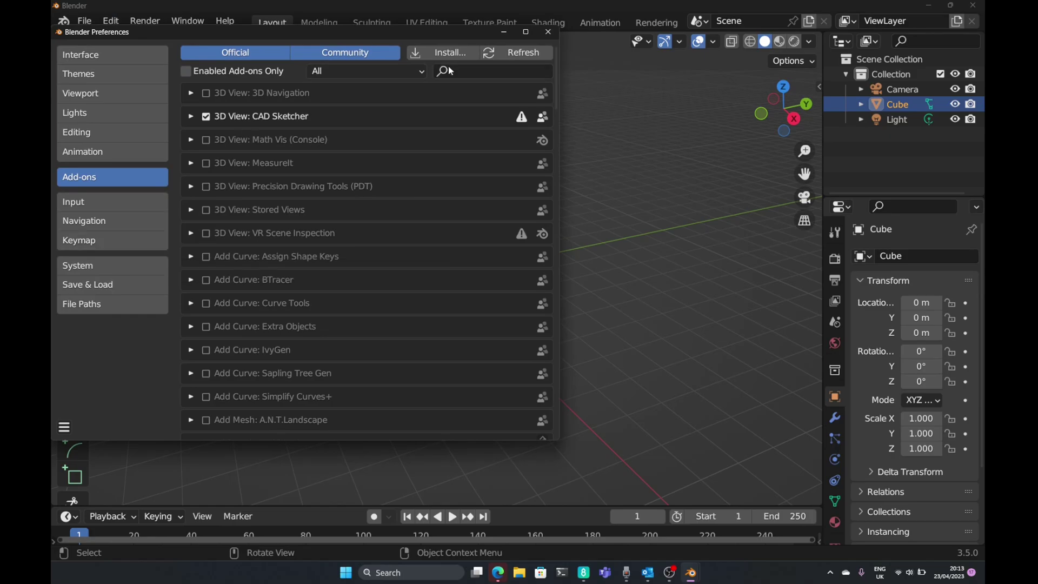
Search the add-ons for 'c', expand CAD Sketcher, and remove it with OK
left_click(465, 70)
type("cad")
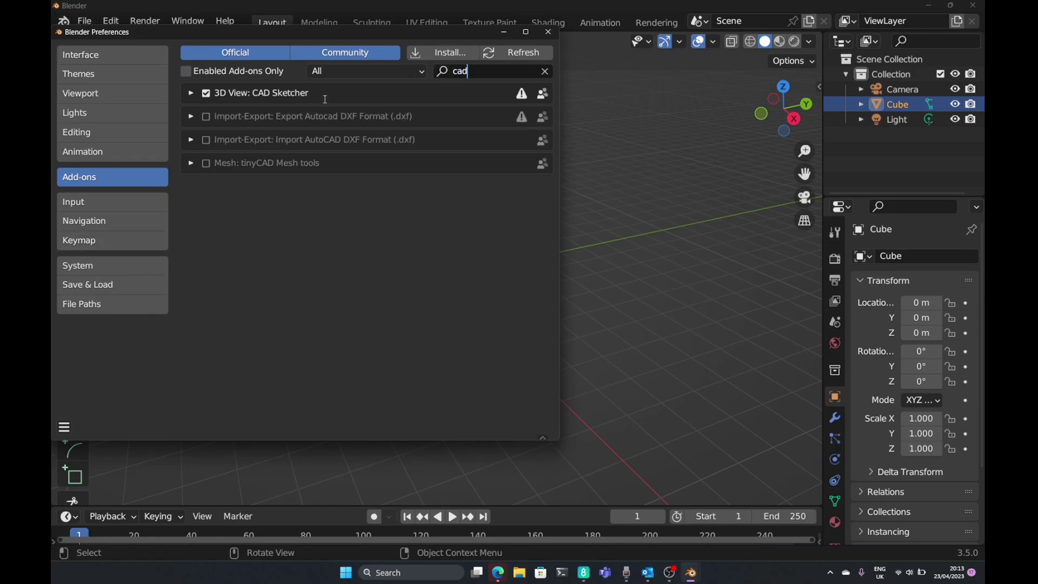
left_click(190, 94)
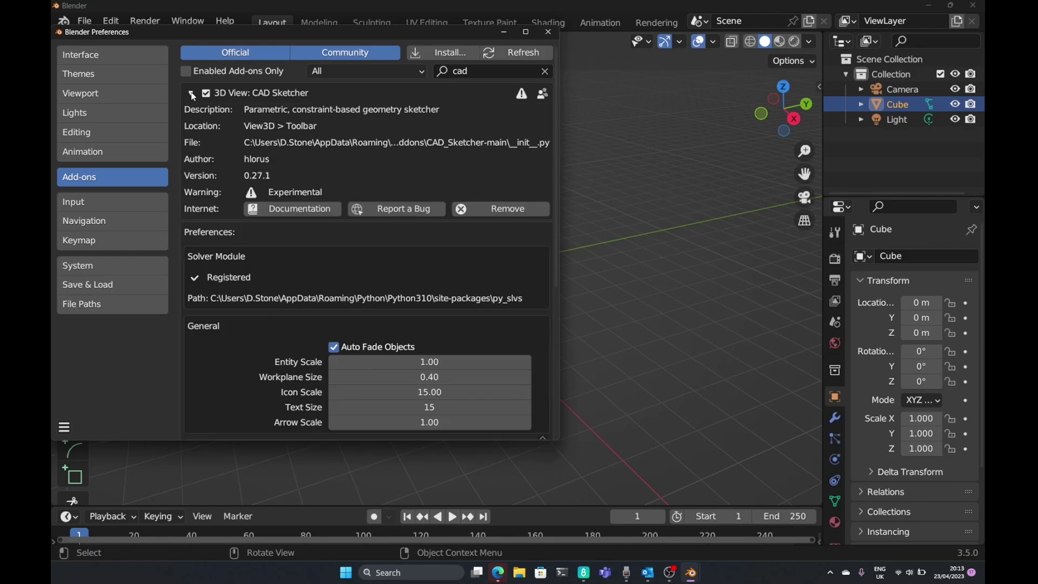
left_click(506, 212)
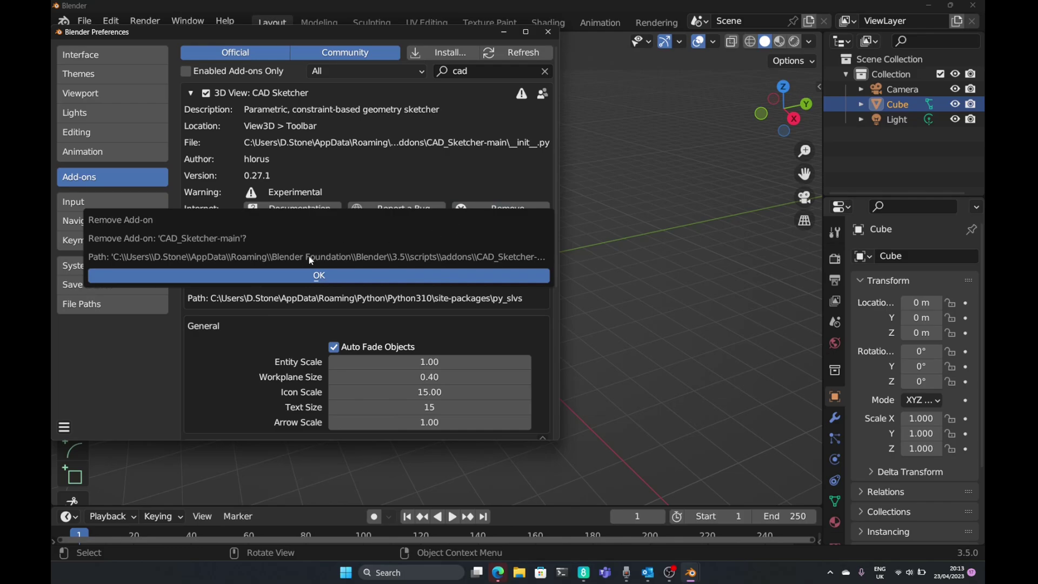
left_click(302, 277)
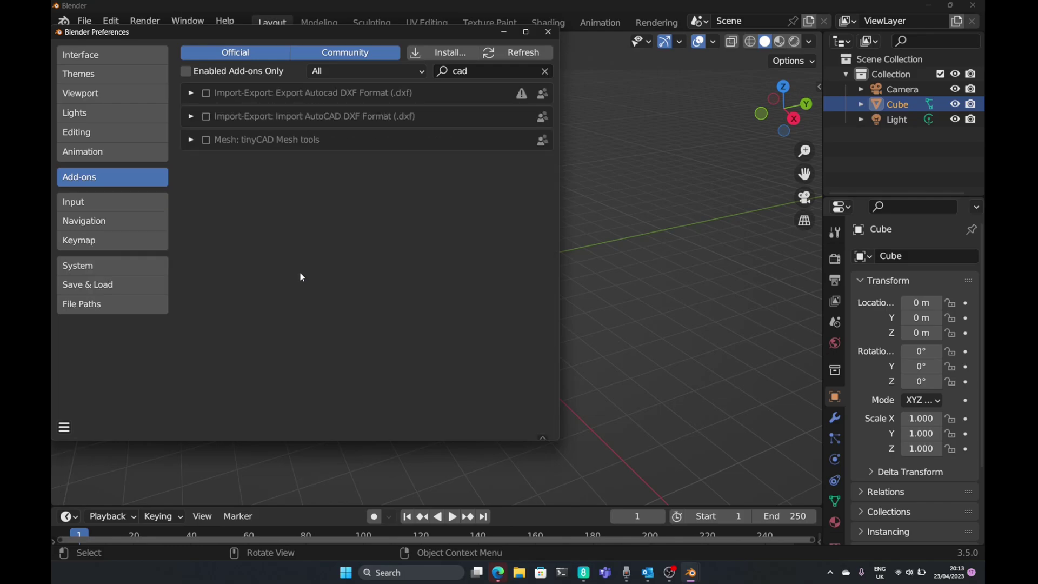